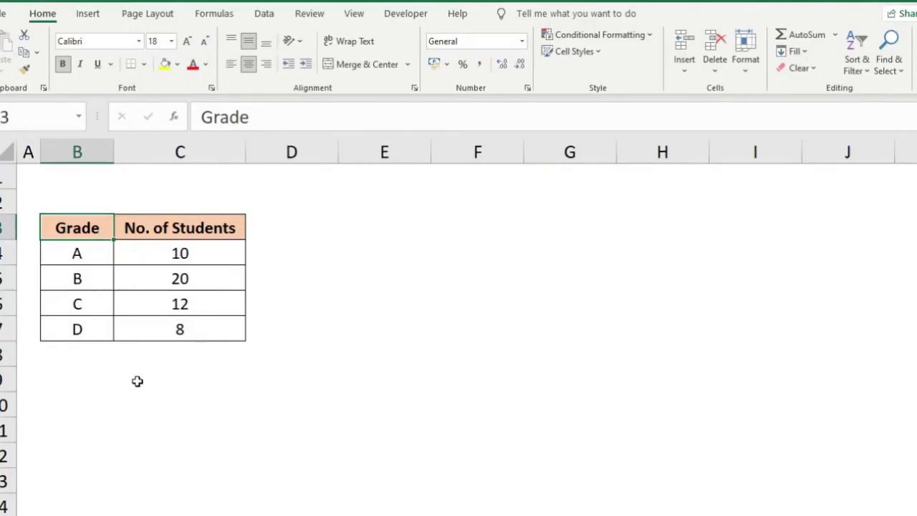
Select the full Grade and No. of Students table (B3:C7) and show the Insert tab's chart commands.
left_click_drag(170, 255, 182, 330)
left_click_drag(93, 250, 101, 331)
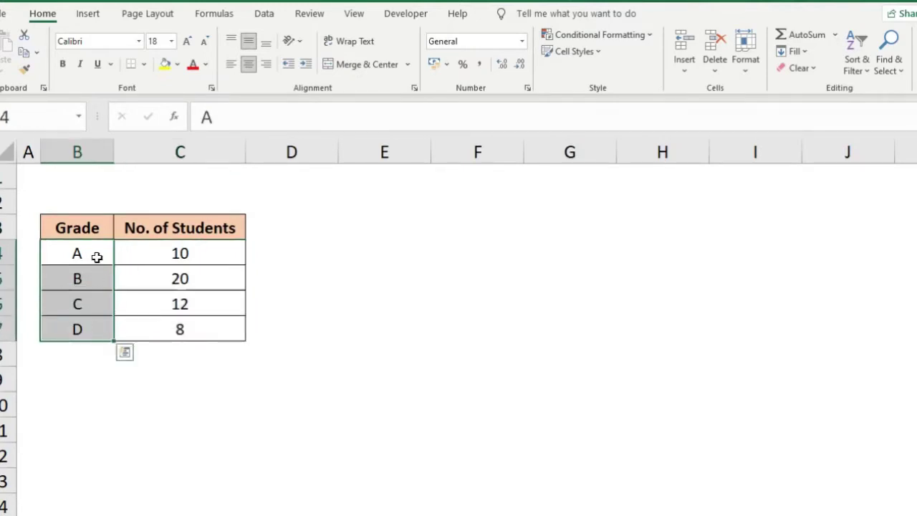
left_click(96, 255)
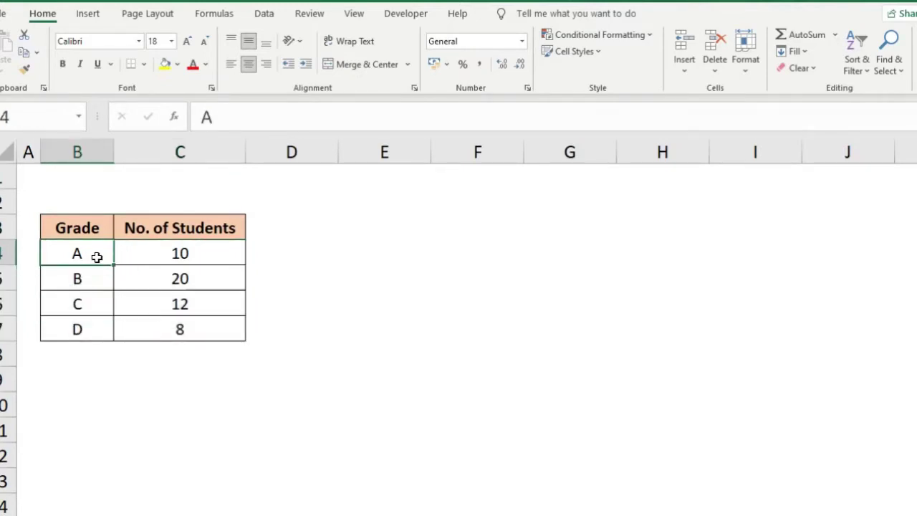
left_click(100, 329)
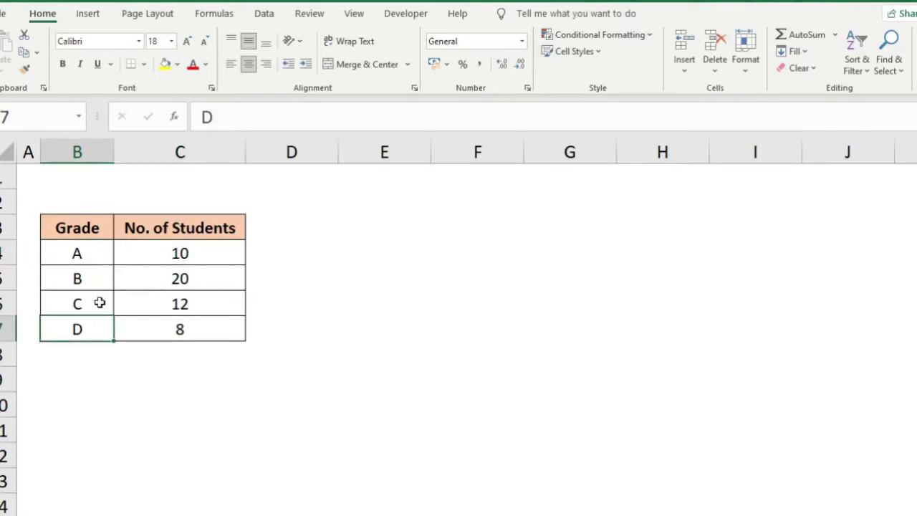
left_click_drag(86, 256, 142, 328)
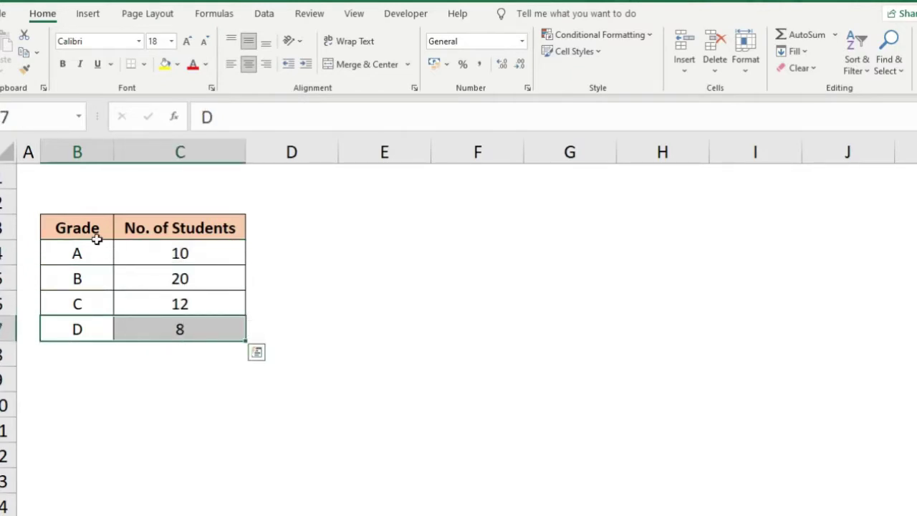
left_click(94, 235)
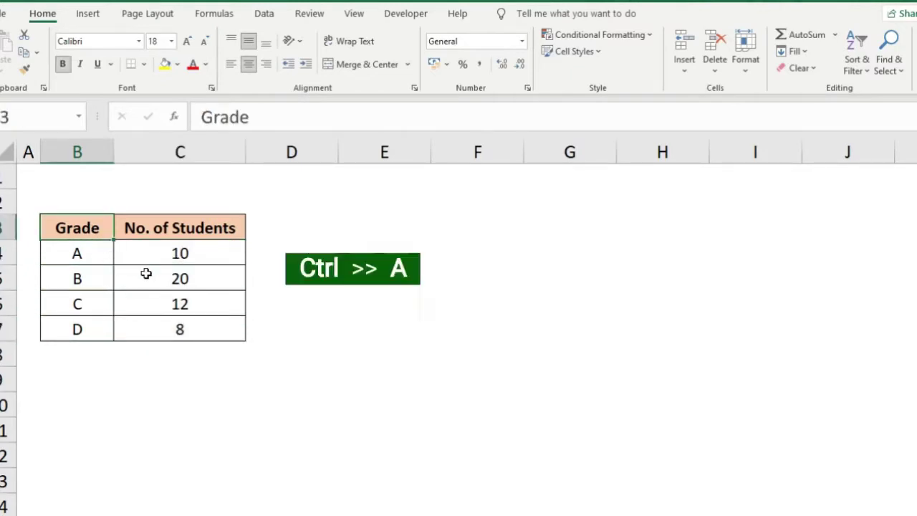
key("ctrl+a")
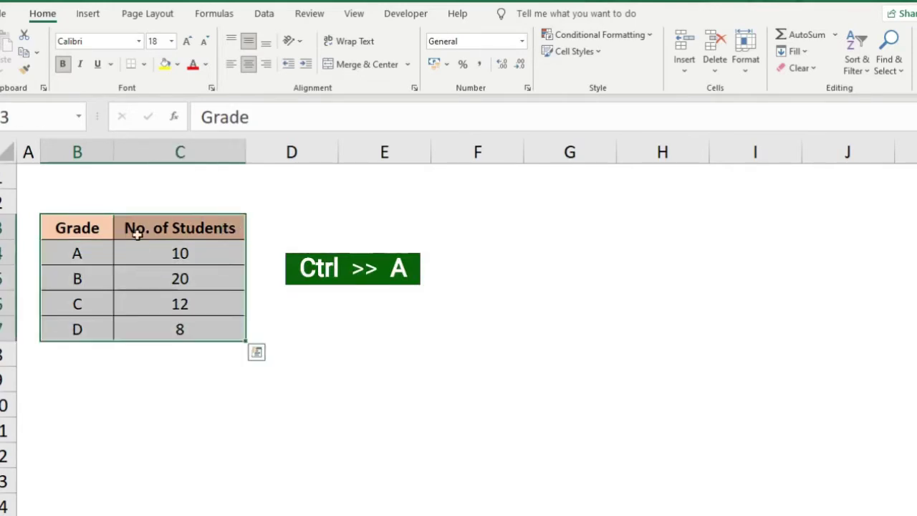
left_click(79, 20)
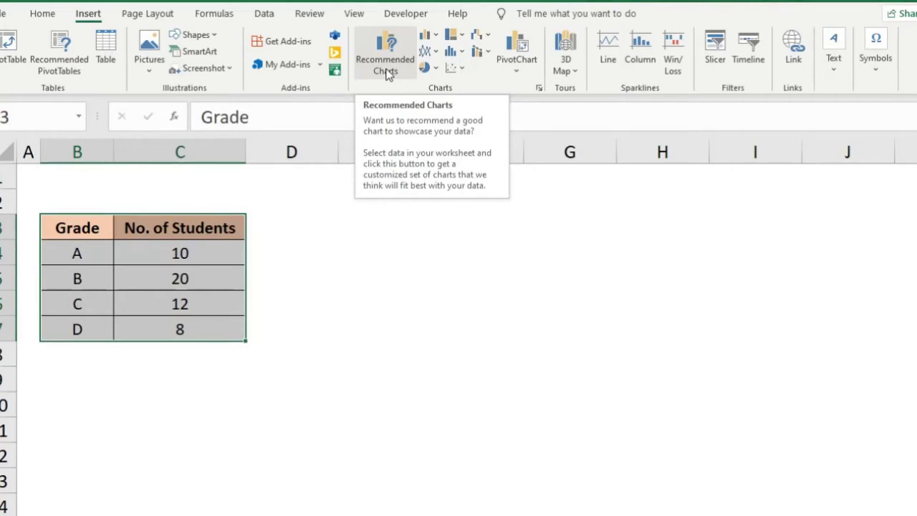
Insert the recommended Pie chart of students per grade from Recommended Charts.
left_click(386, 65)
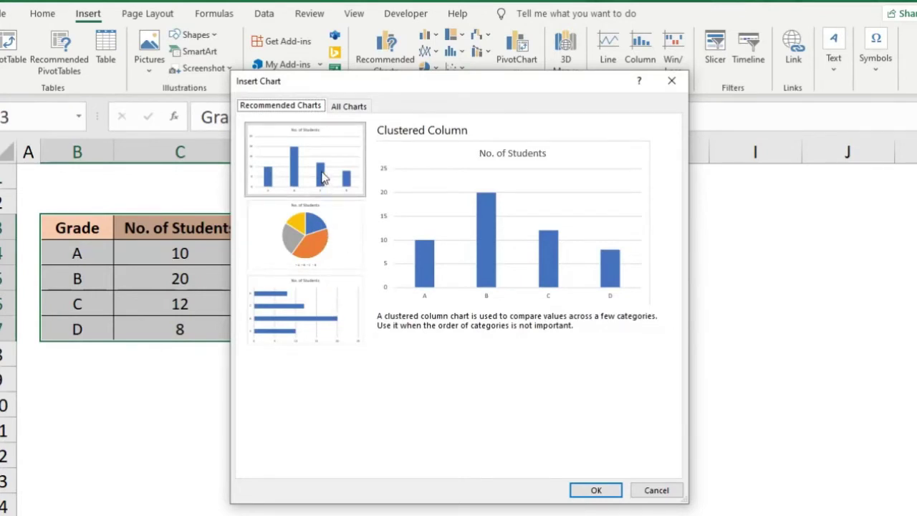
left_click(326, 295)
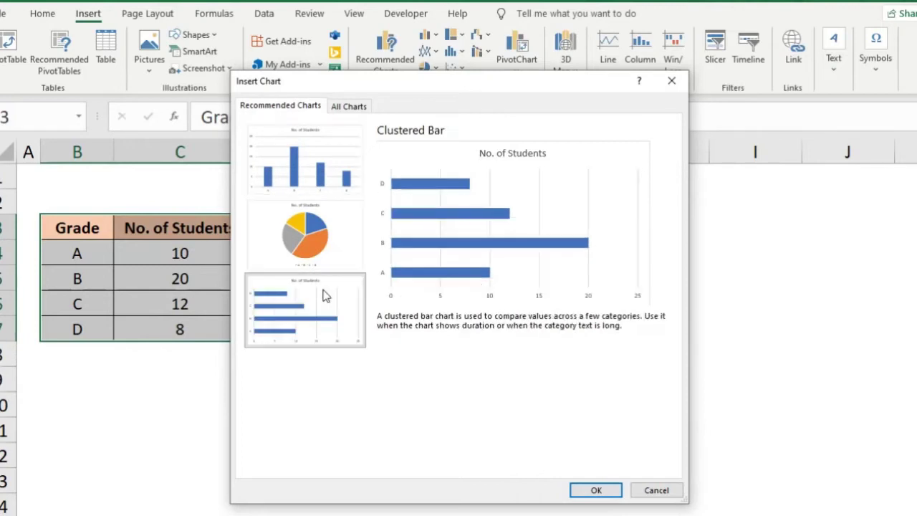
left_click(326, 243)
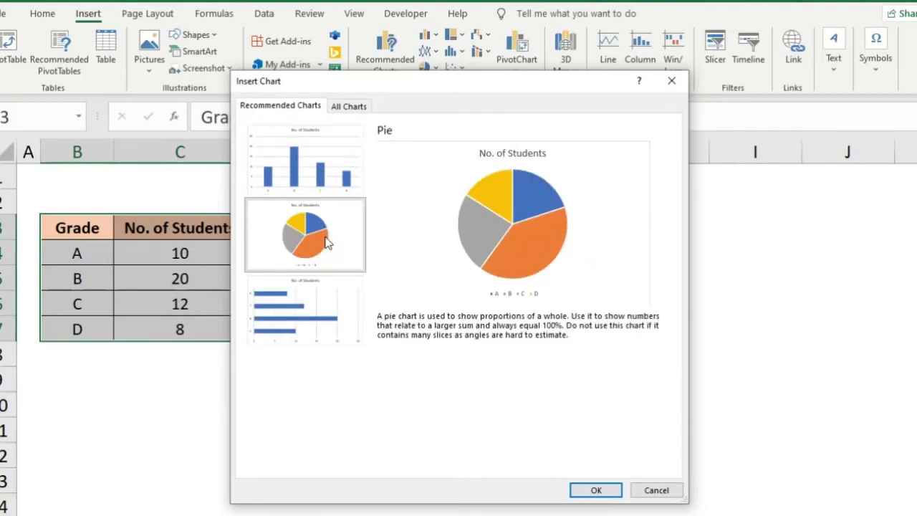
left_click(595, 489)
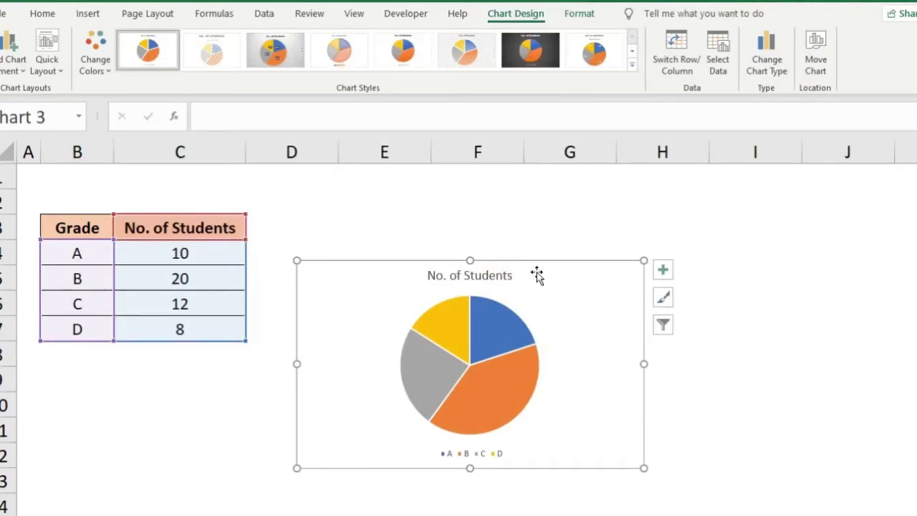
Replace the chart with a 2-D Pie of B3:C7 and move it up beside the table.
key("Delete")
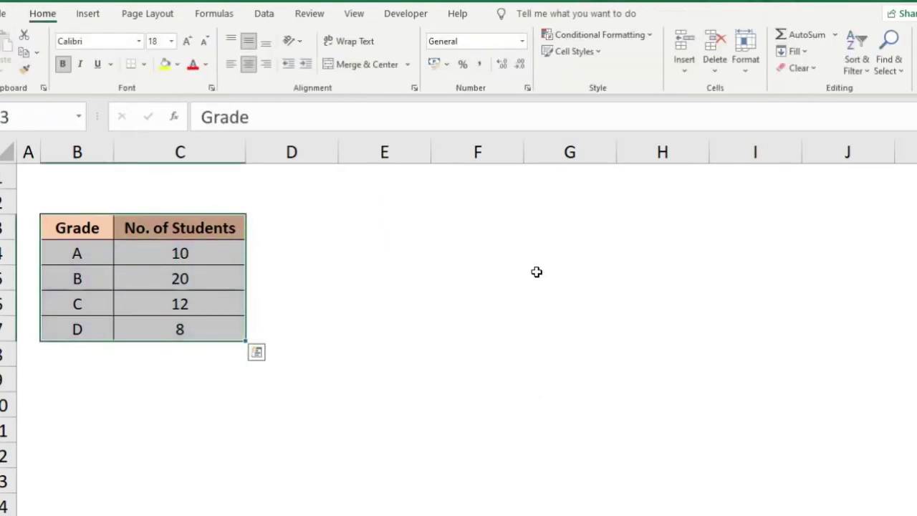
left_click_drag(99, 228, 143, 330)
left_click(88, 14)
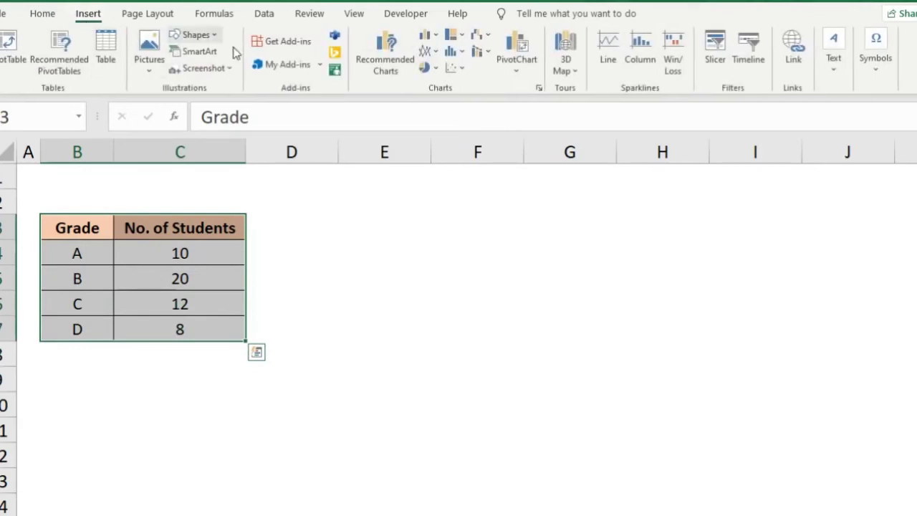
left_click(434, 71)
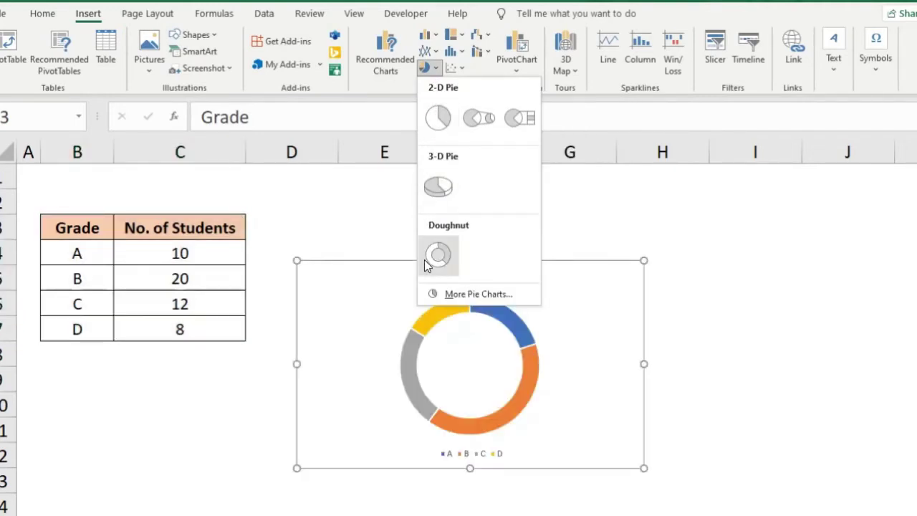
left_click(440, 126)
left_click_drag(526, 275, 505, 206)
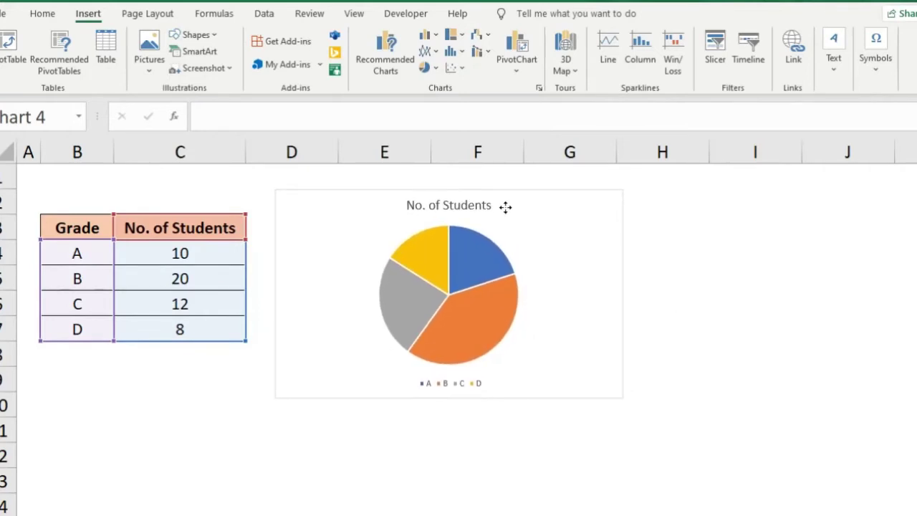
Retitle the chart 'Subject Performance' and make the title bold and underlined.
triple_click(464, 207)
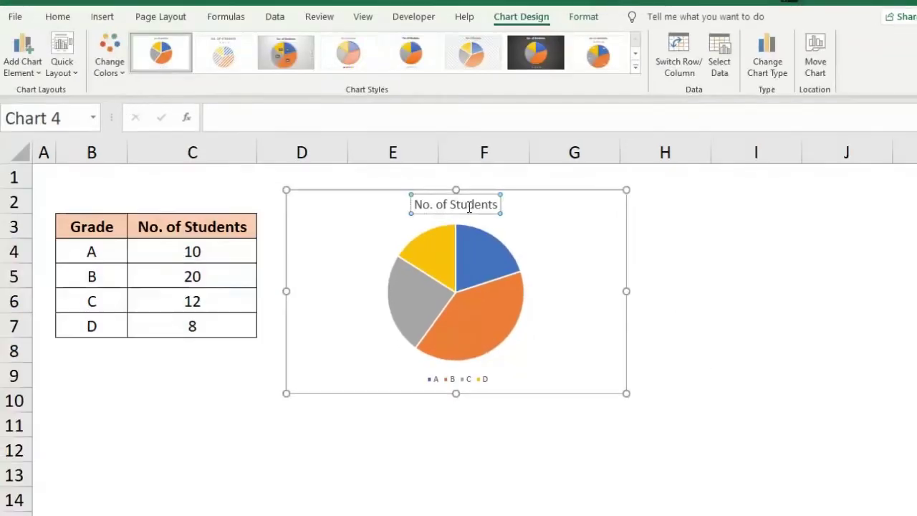
type("Su")
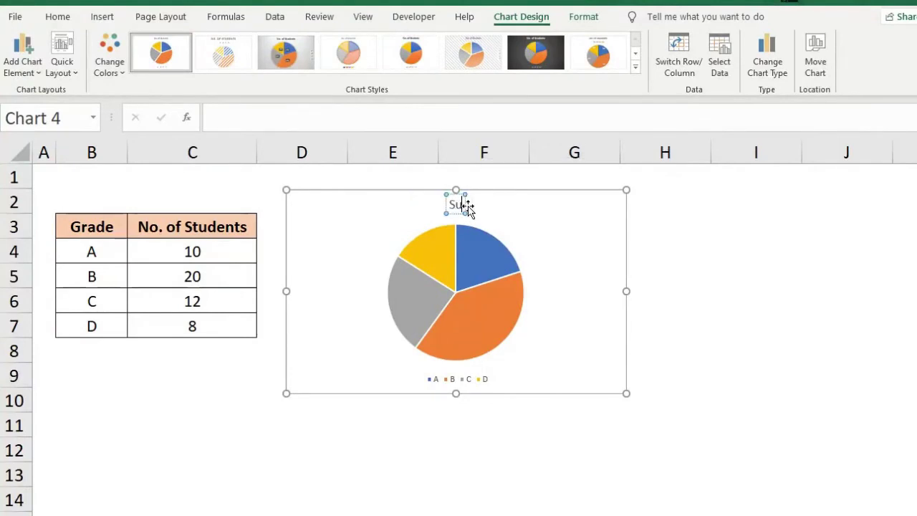
type("bject Performance")
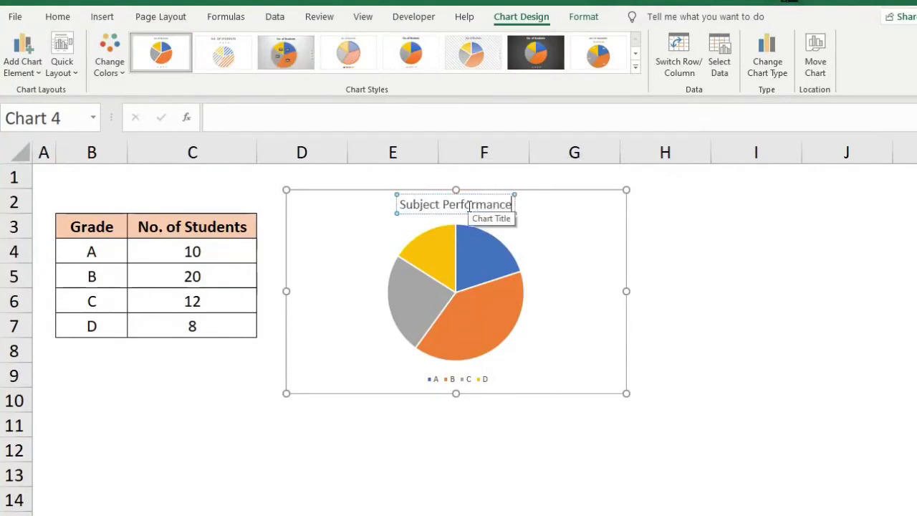
left_click(432, 195)
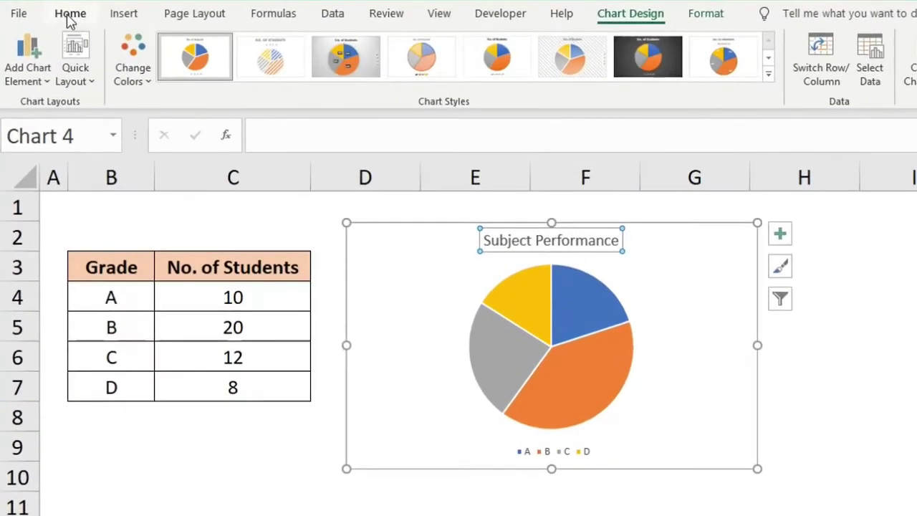
left_click(58, 16)
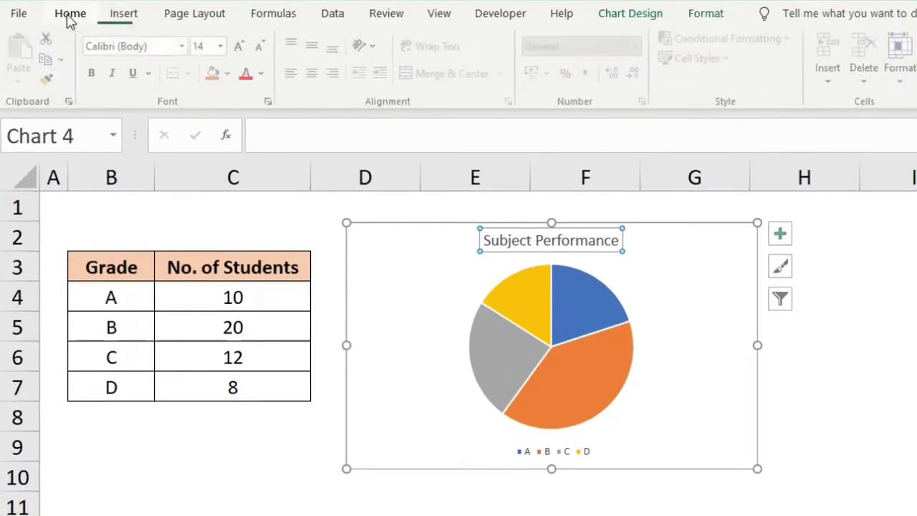
left_click(94, 73)
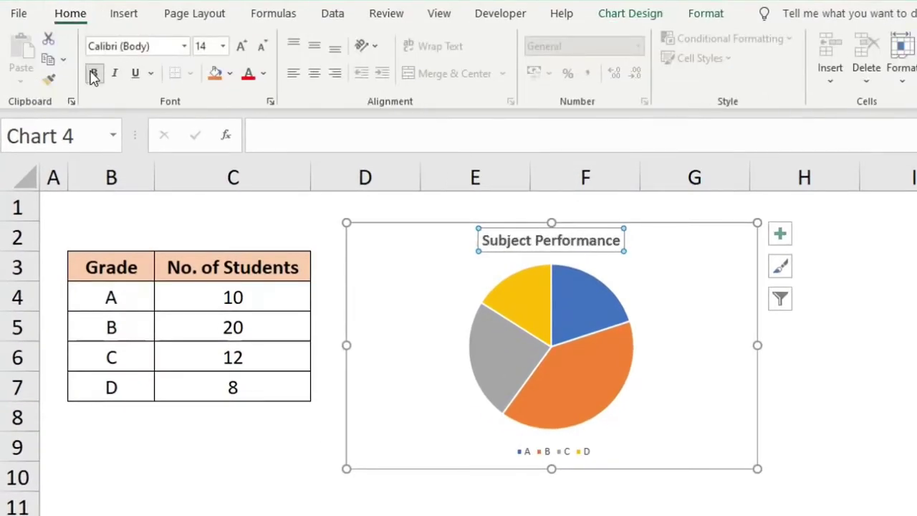
left_click(135, 74)
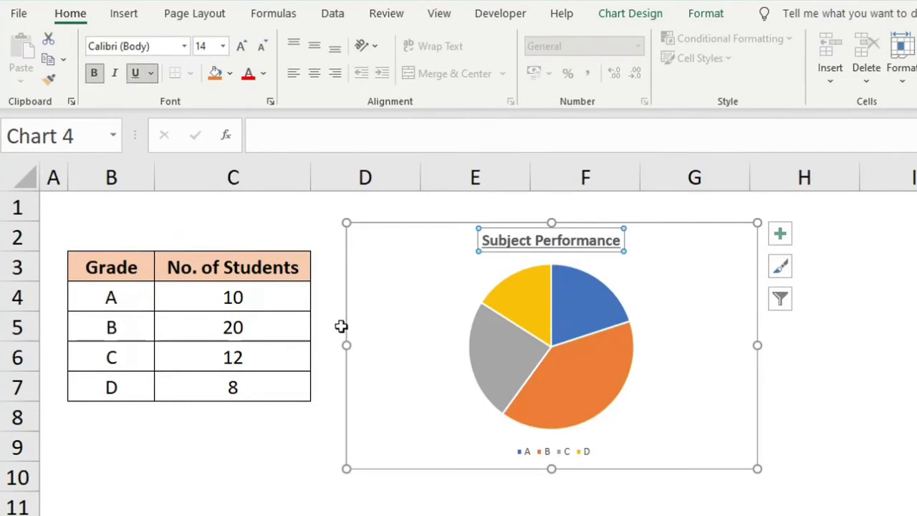
Make the legend text bold at font size 12.
left_click(588, 455)
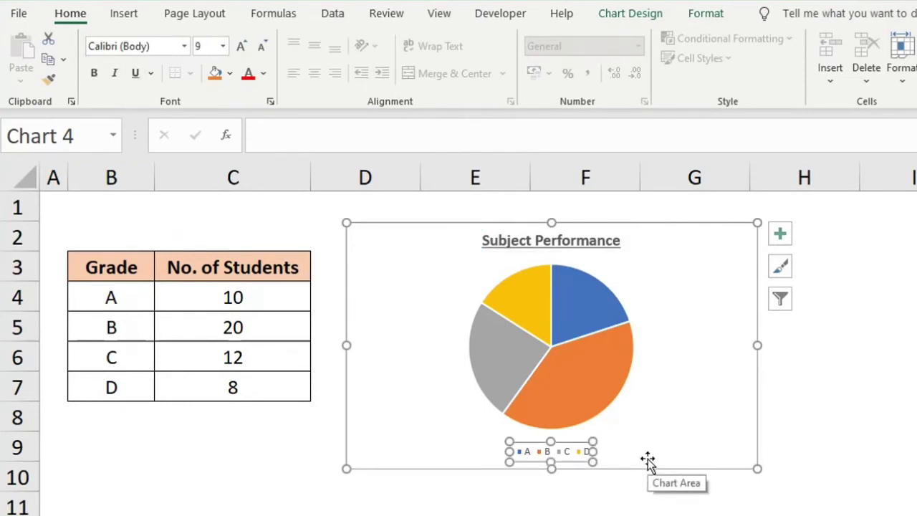
left_click(94, 73)
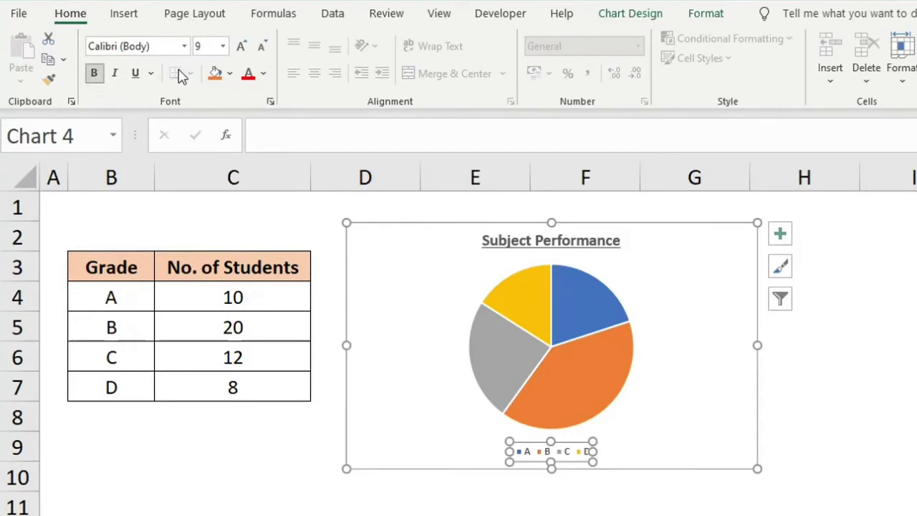
left_click(223, 46)
left_click(219, 166)
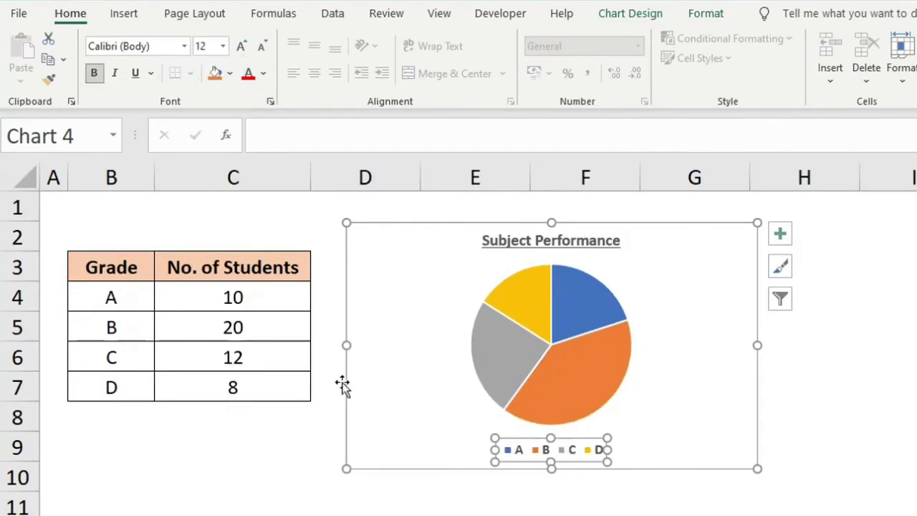
left_click(708, 442)
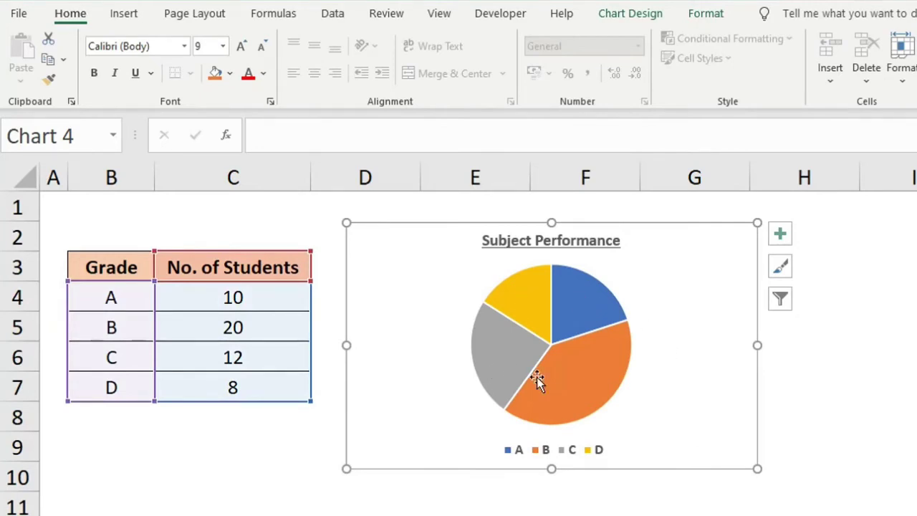
Add value data labels (10, 20, 12, 8) to the slices and open Format Data Labels.
left_click(780, 235)
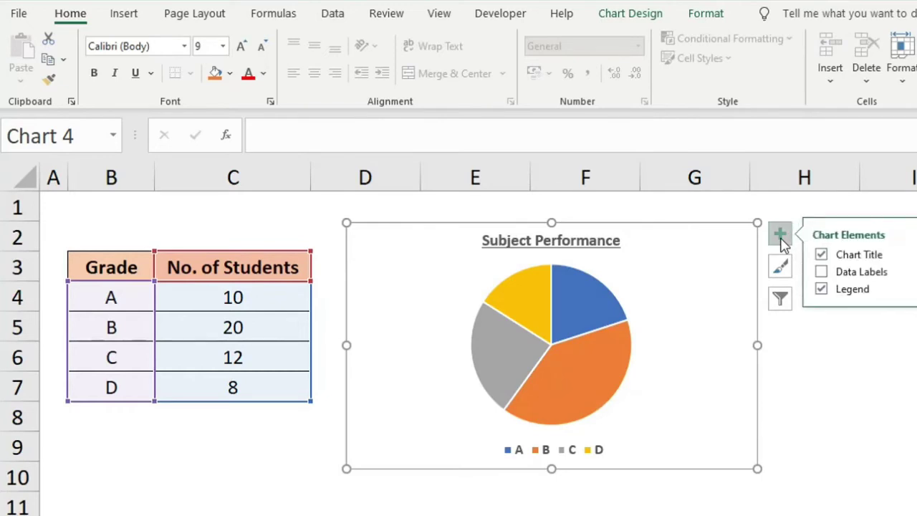
left_click(821, 271)
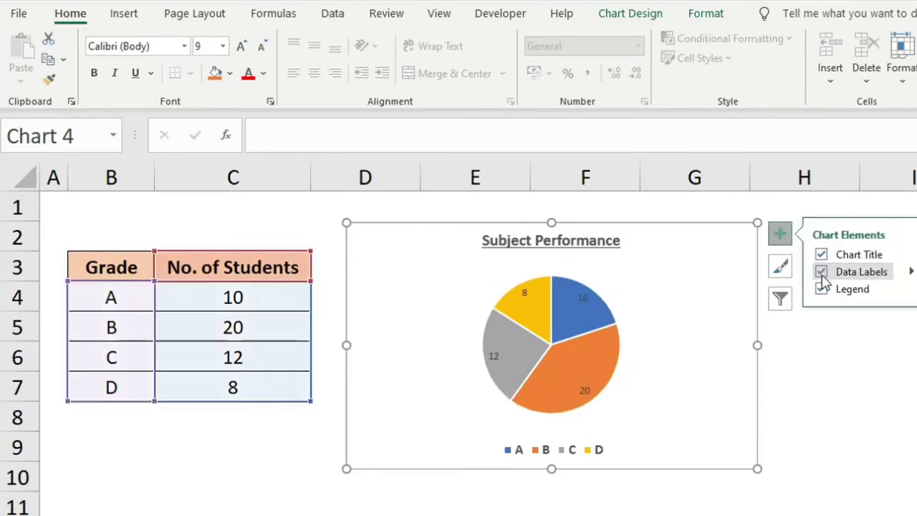
left_click(784, 238)
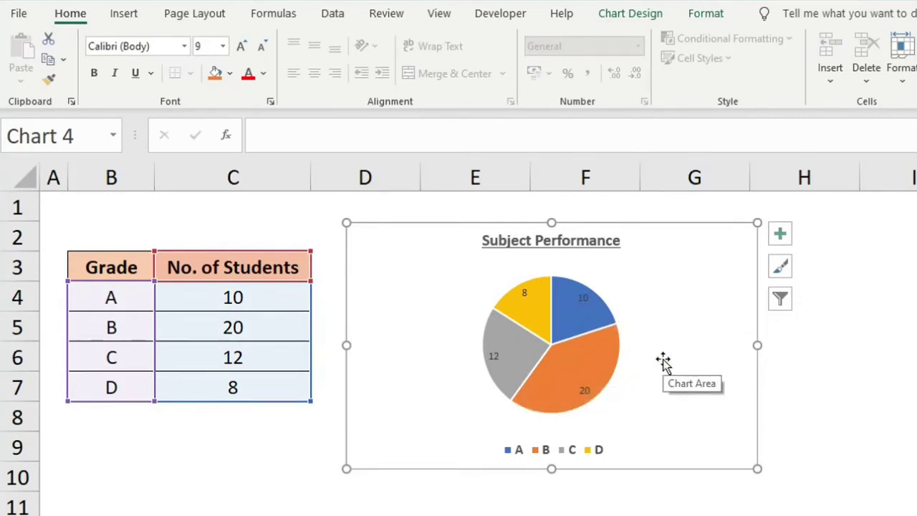
left_click(591, 302)
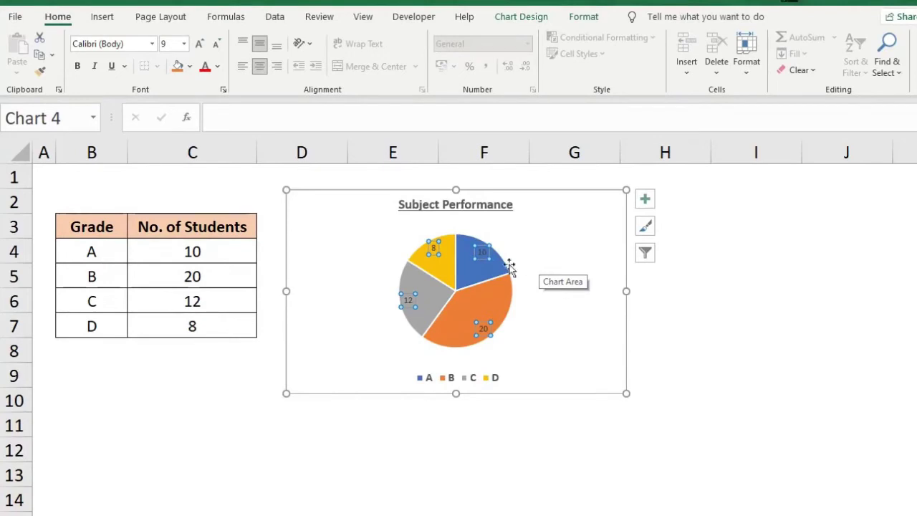
key("ctrl+1")
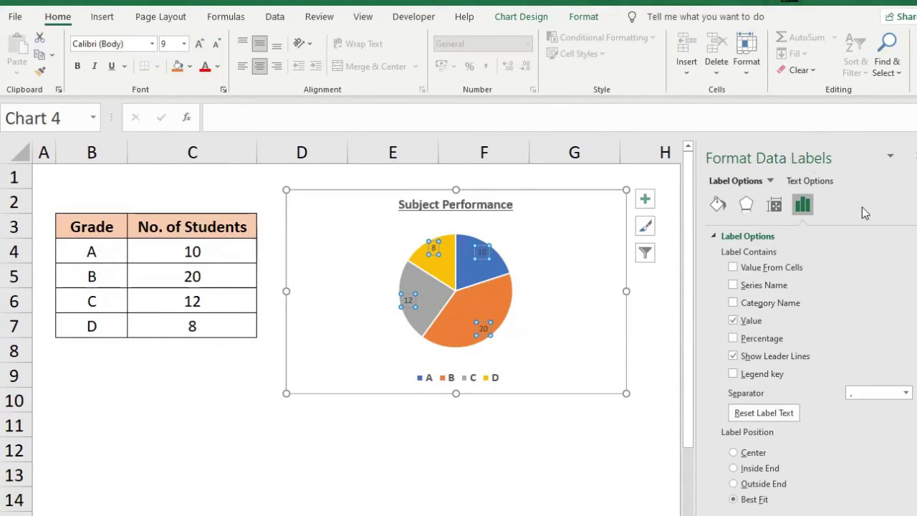
left_click(775, 207)
left_click(746, 205)
left_click(718, 206)
left_click(771, 182)
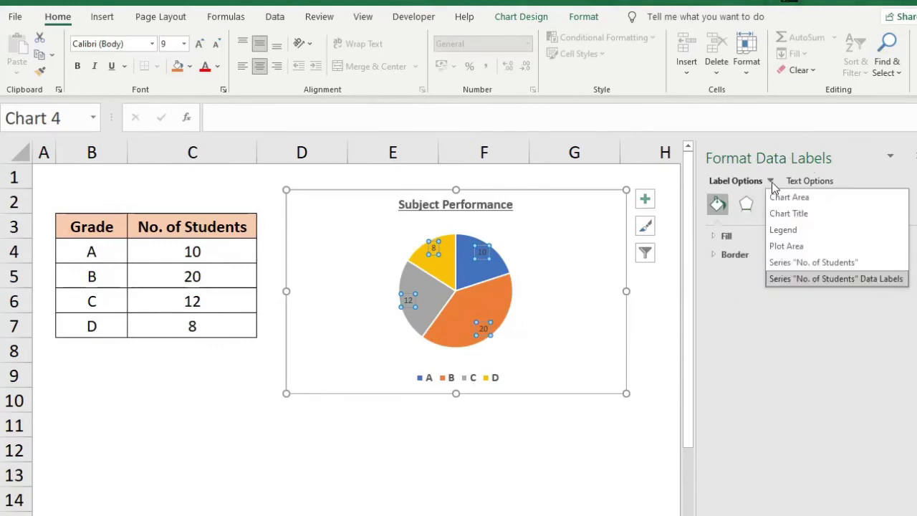
left_click(782, 196)
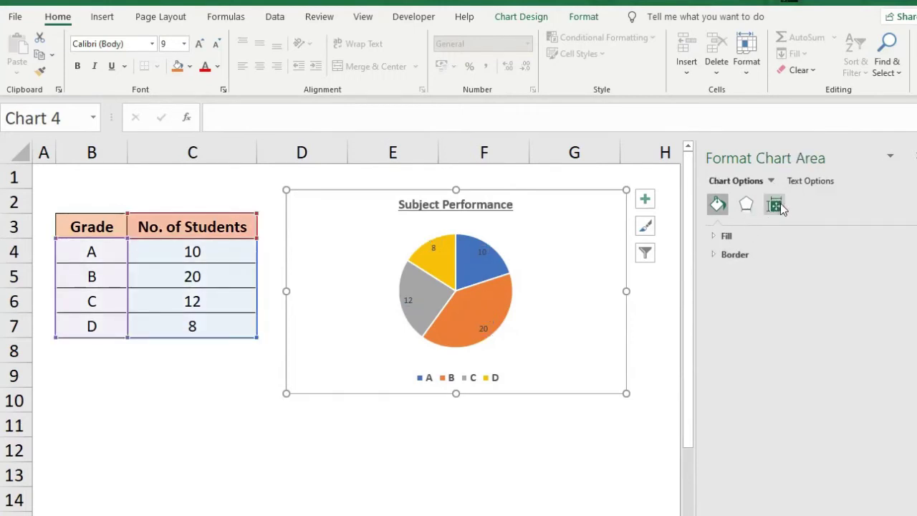
left_click(775, 206)
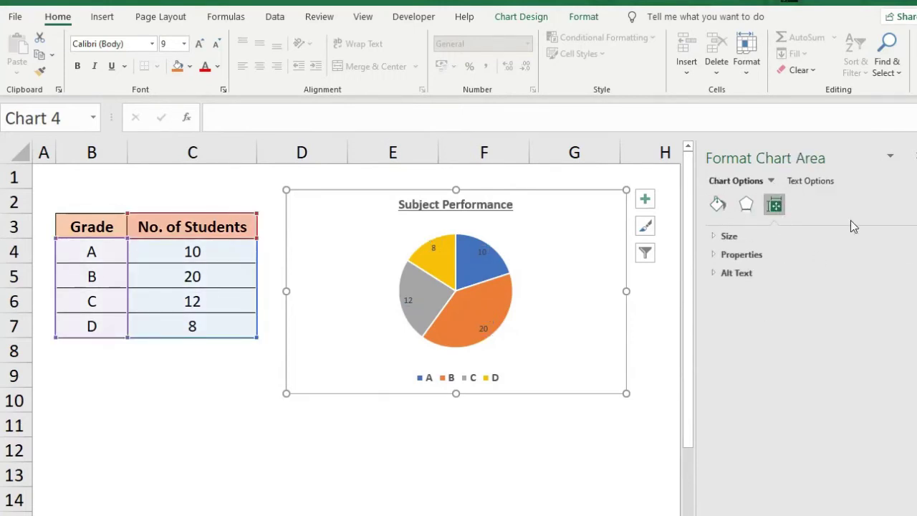
left_click(914, 156)
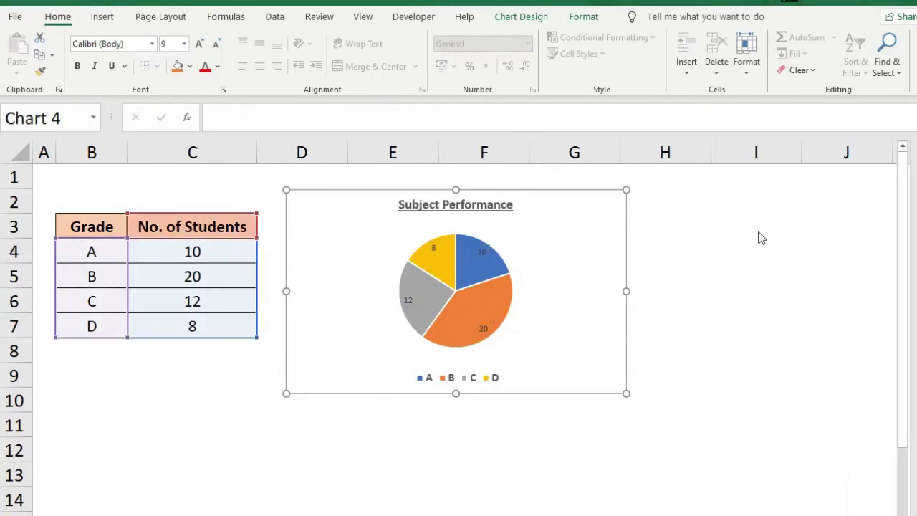
double_click(540, 245)
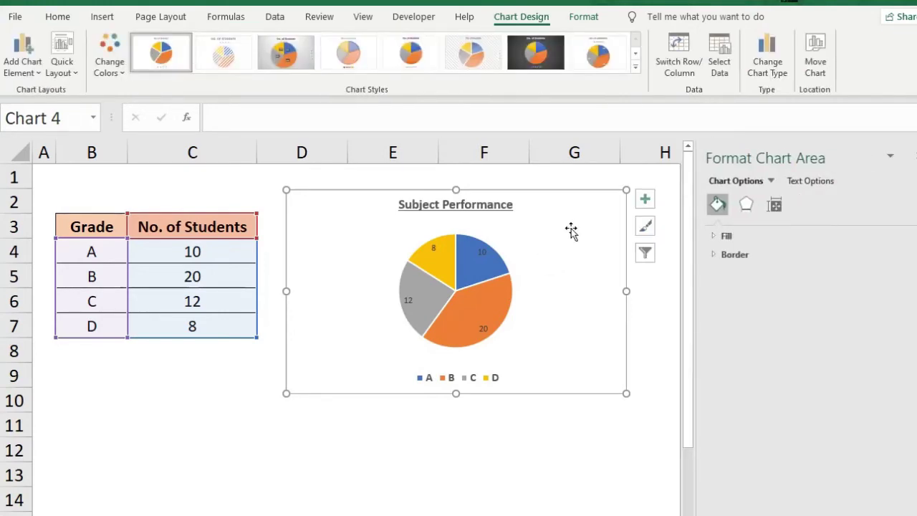
left_click(484, 254)
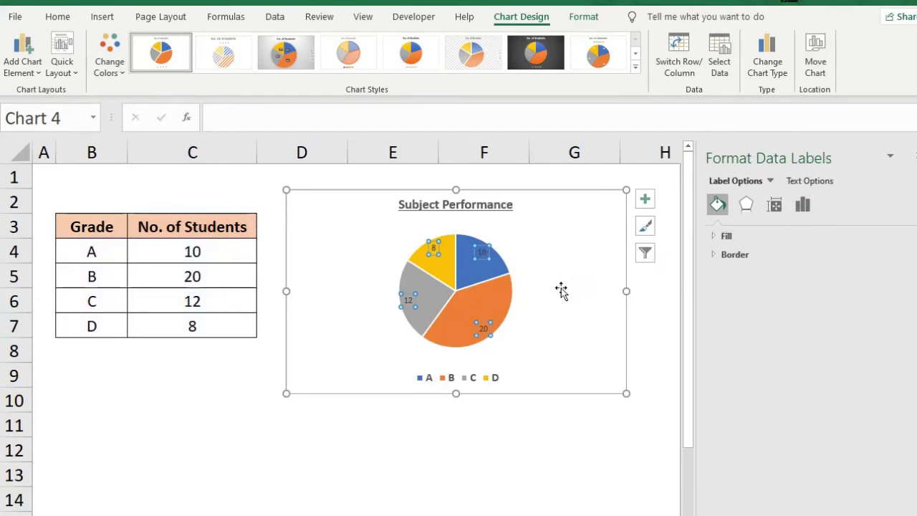
left_click(511, 290)
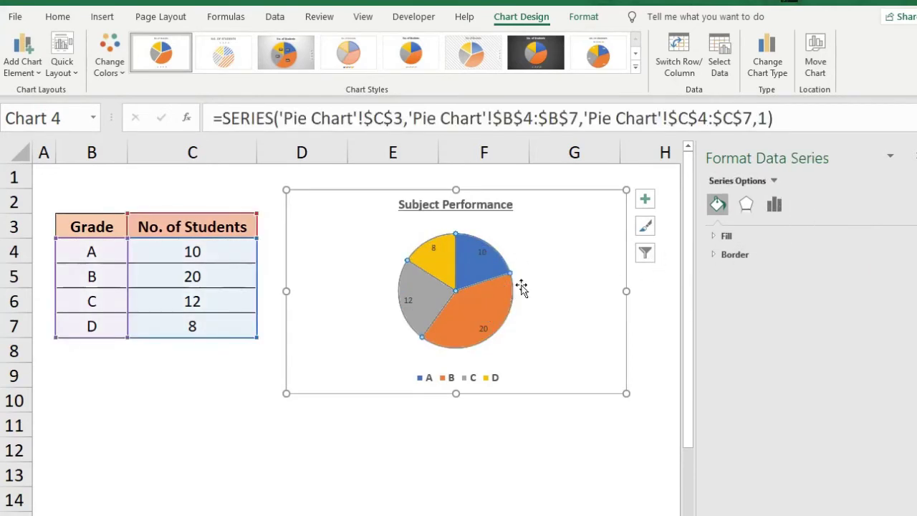
Switch the data labels from student counts to percentages in Label Options.
left_click(481, 257)
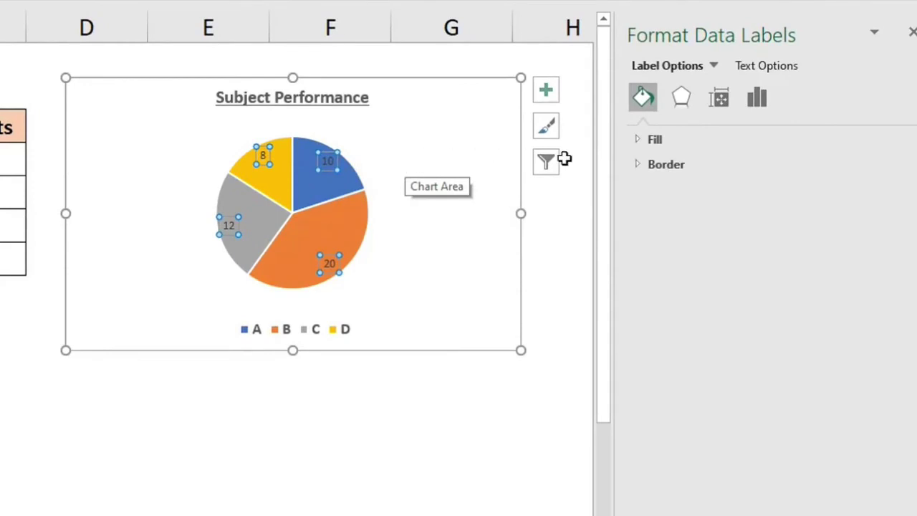
left_click(761, 98)
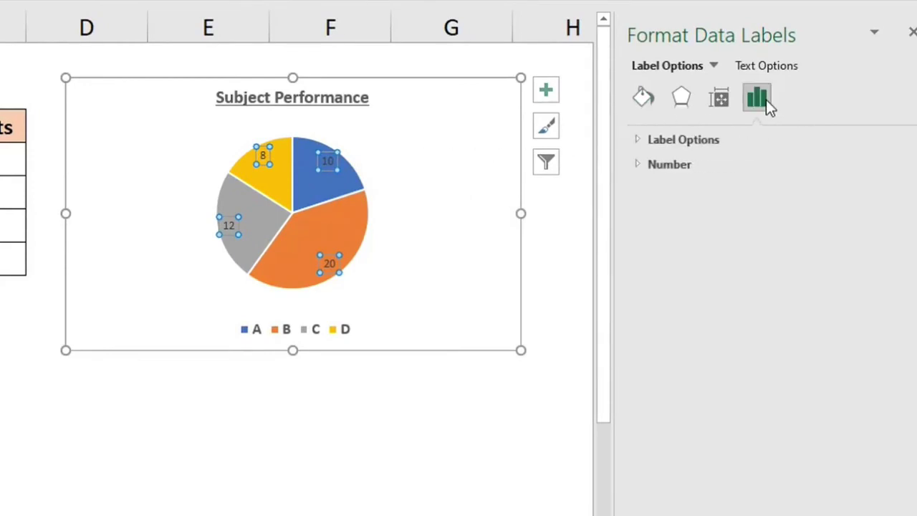
left_click(690, 141)
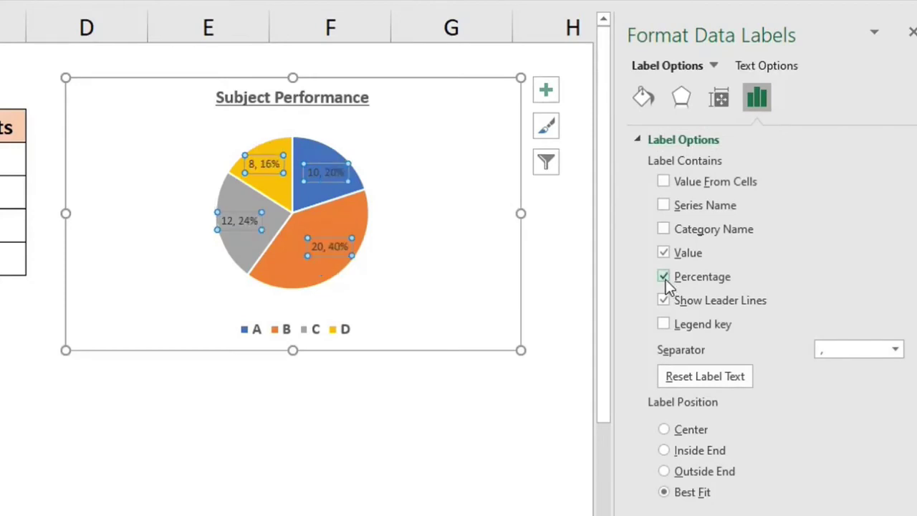
left_click(663, 253)
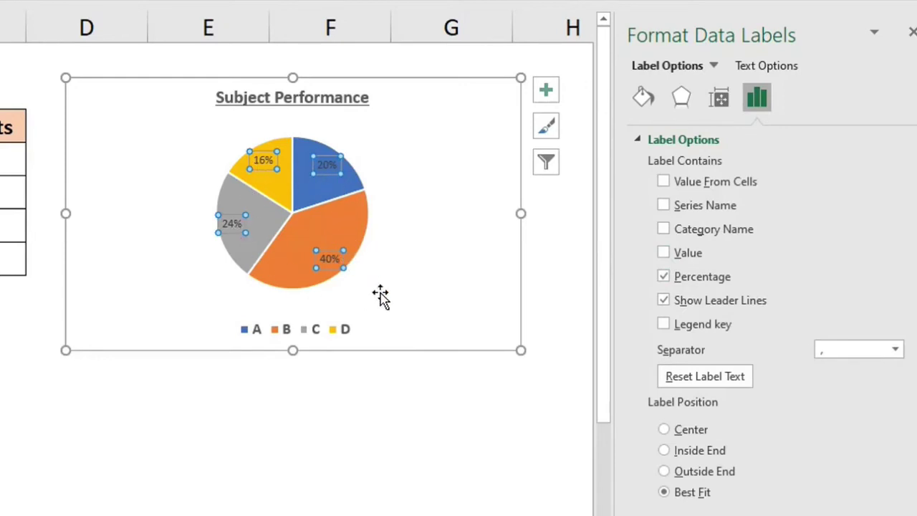
Keep the labels at Best Fit after trying Center, Inside End and Outside End.
left_click(663, 428)
left_click(664, 450)
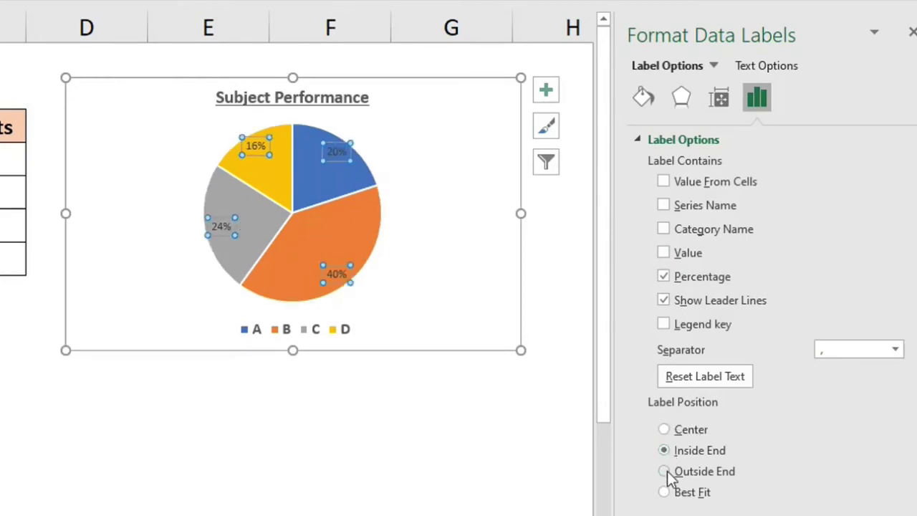
left_click(664, 470)
left_click(665, 493)
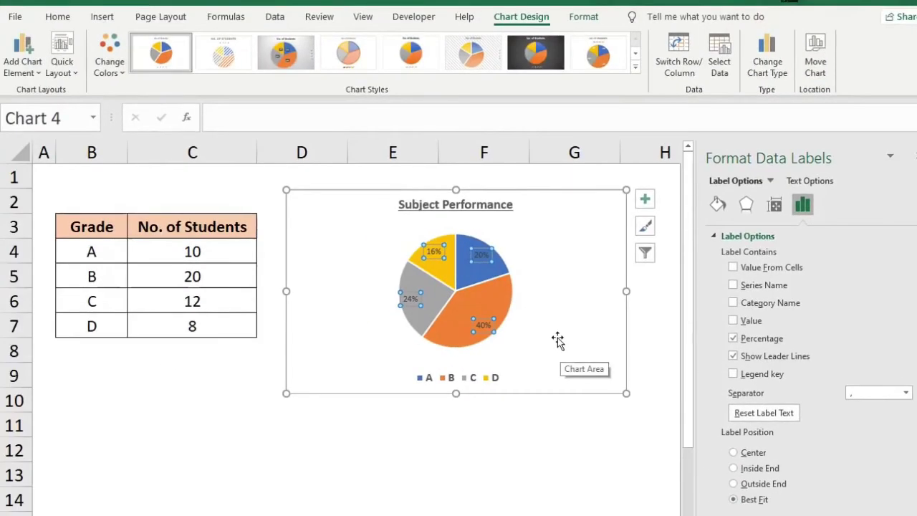
Make the 20%, 40%, 24% and 16% labels bold at font size 12.
left_click(58, 19)
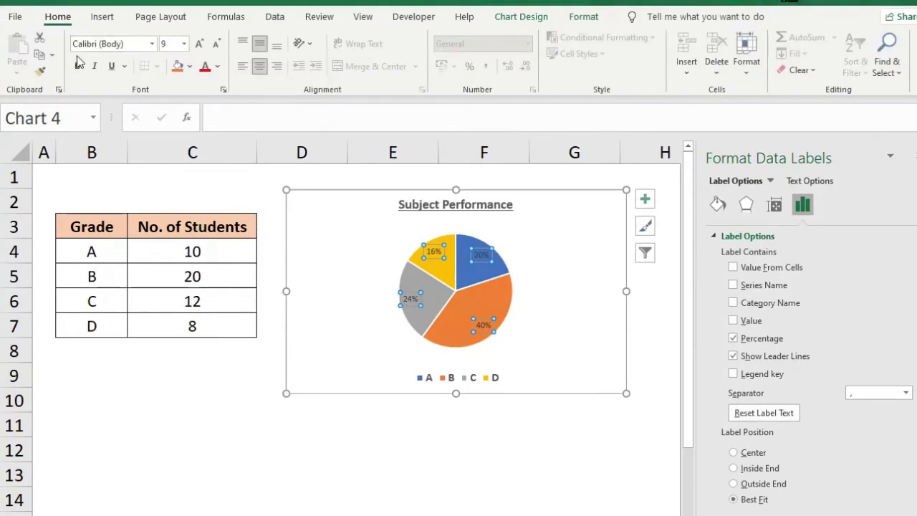
left_click(185, 44)
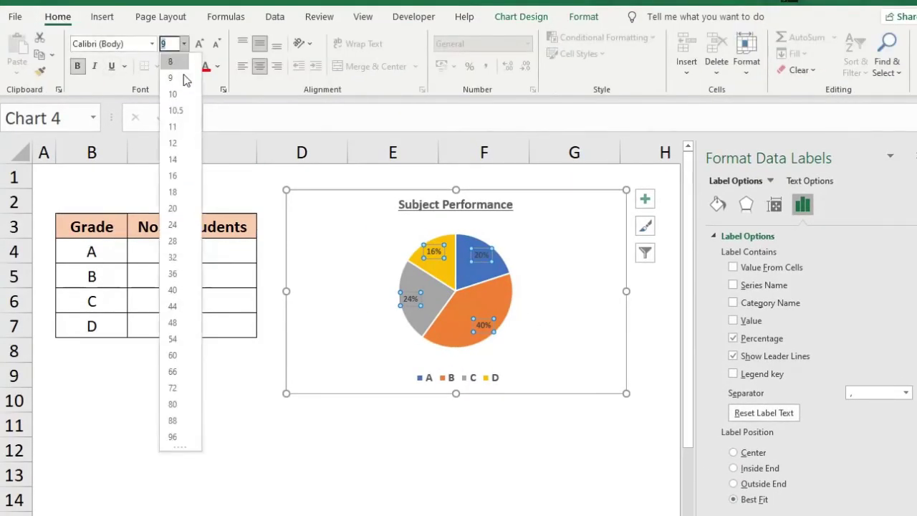
left_click(178, 142)
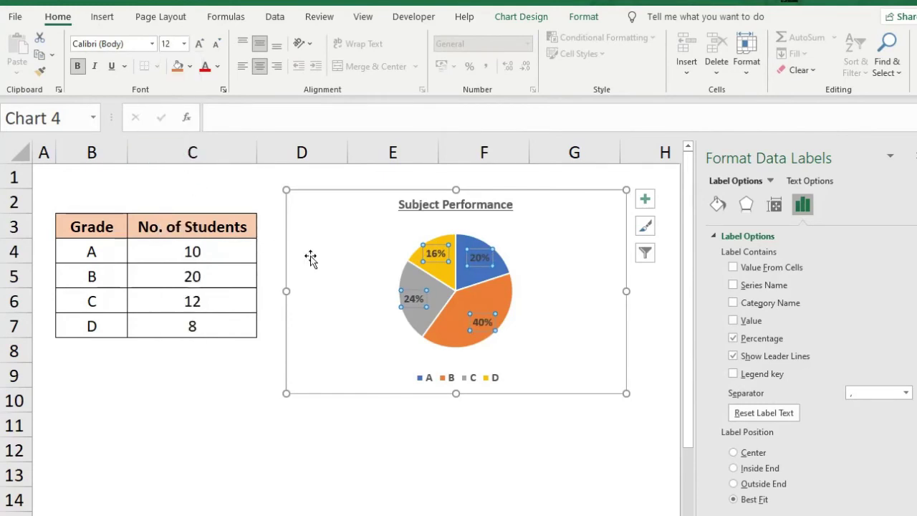
left_click(581, 328)
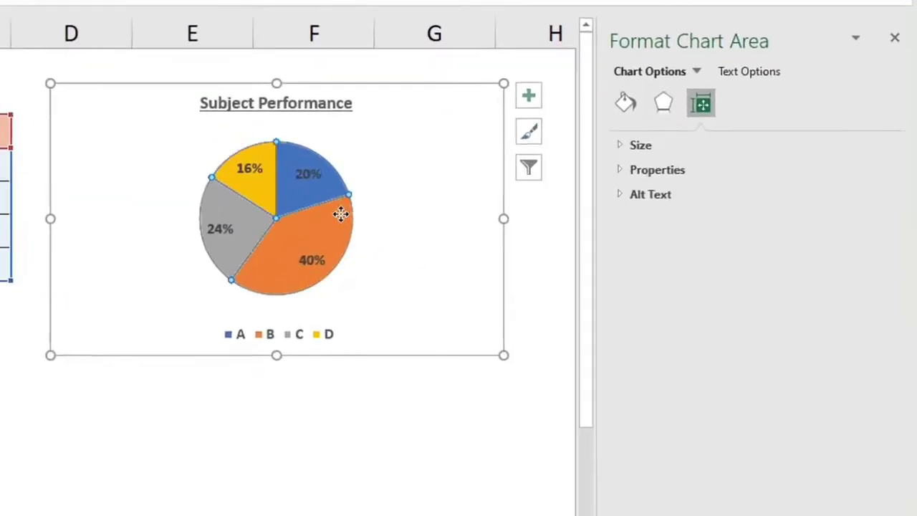
Set the pie series Border to No line under Fill & Line.
left_click(497, 283)
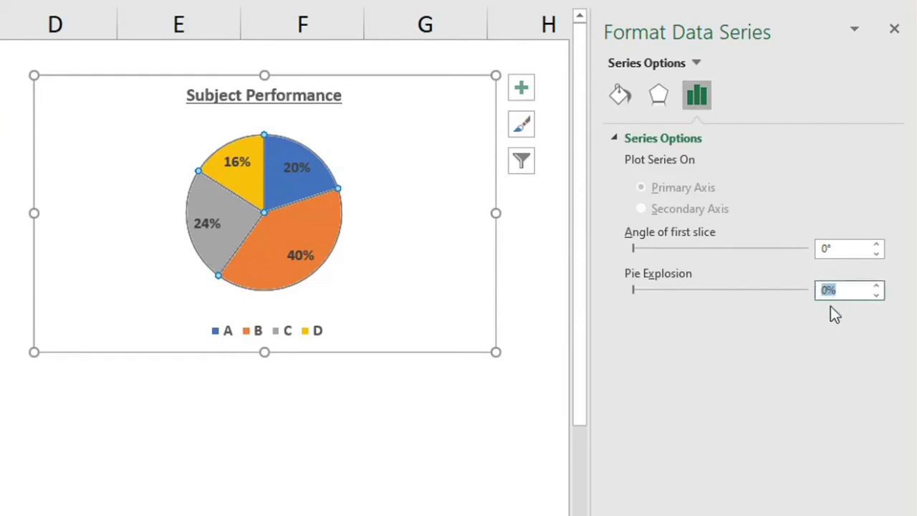
left_click(618, 104)
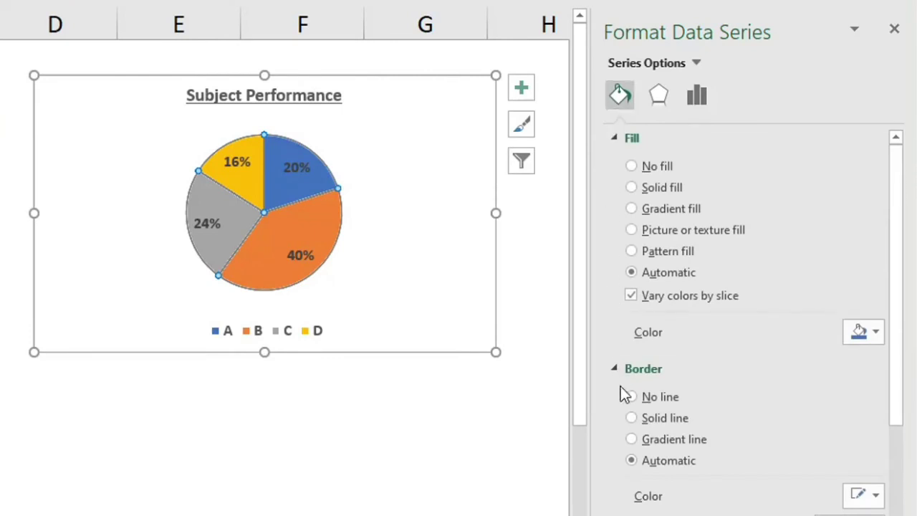
left_click(630, 398)
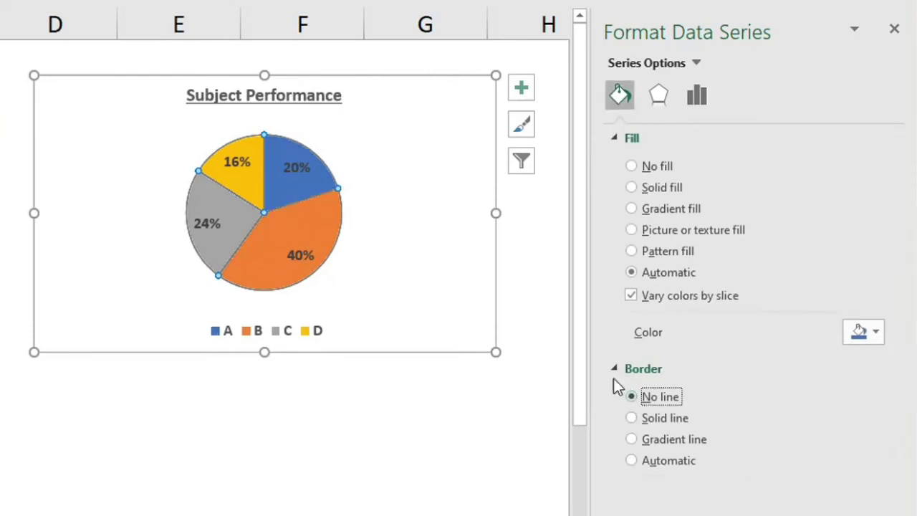
left_click(439, 298)
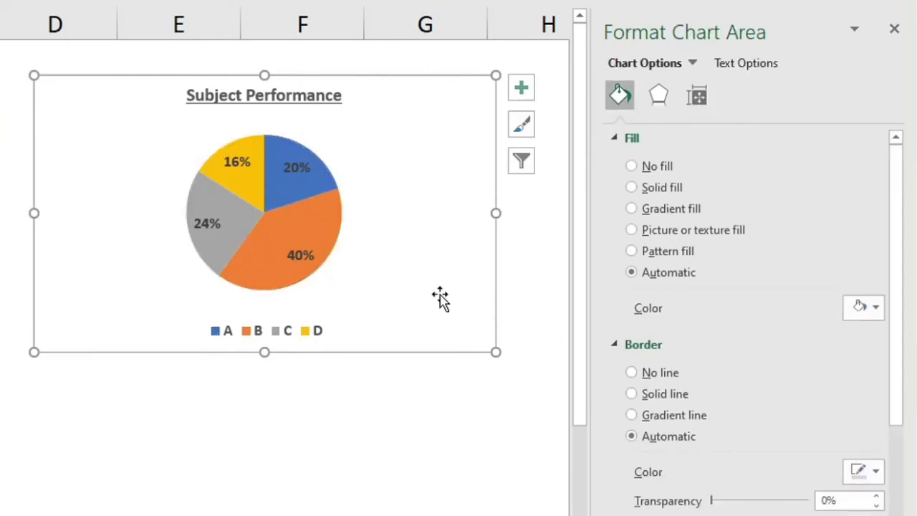
Drag the A–D legend from below the pie to its right side.
left_click(301, 324)
left_click_drag(287, 317, 438, 181)
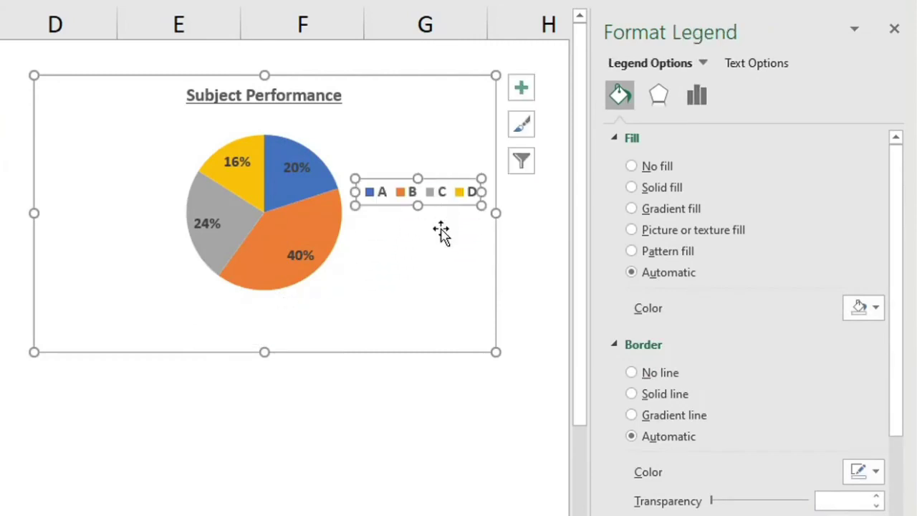
left_click(281, 335)
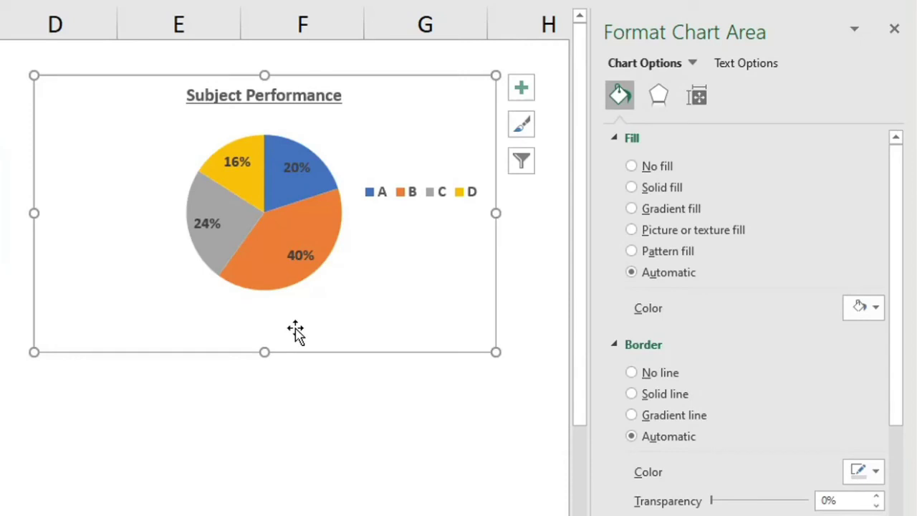
Set grade A's blue 20% slice to a 10% Point Explosion.
left_click(312, 190)
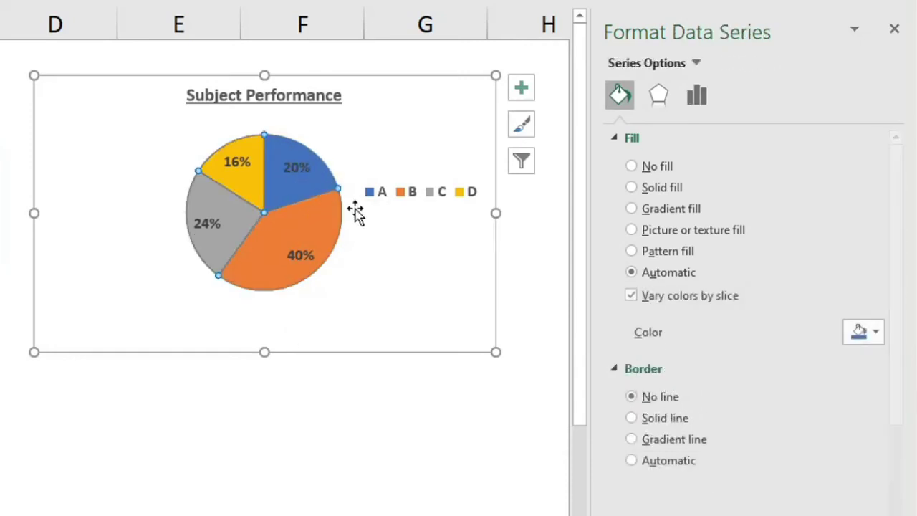
left_click(282, 196)
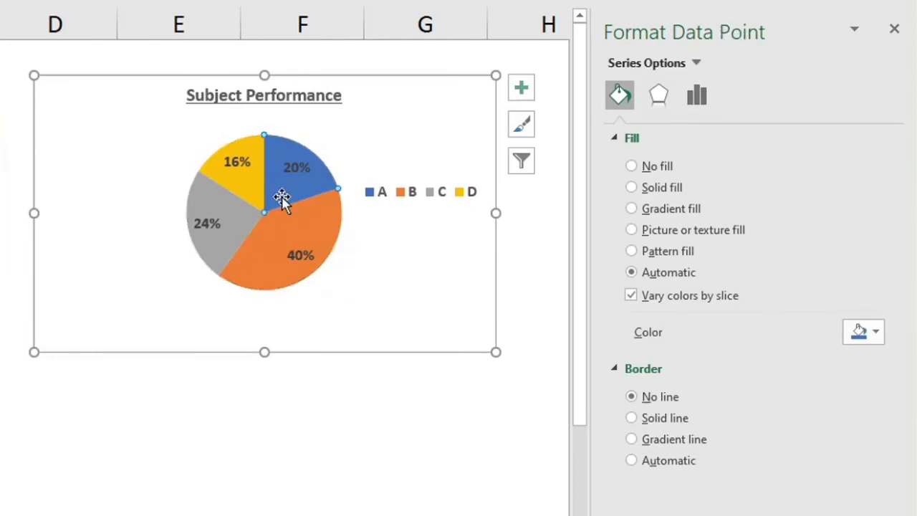
left_click(695, 98)
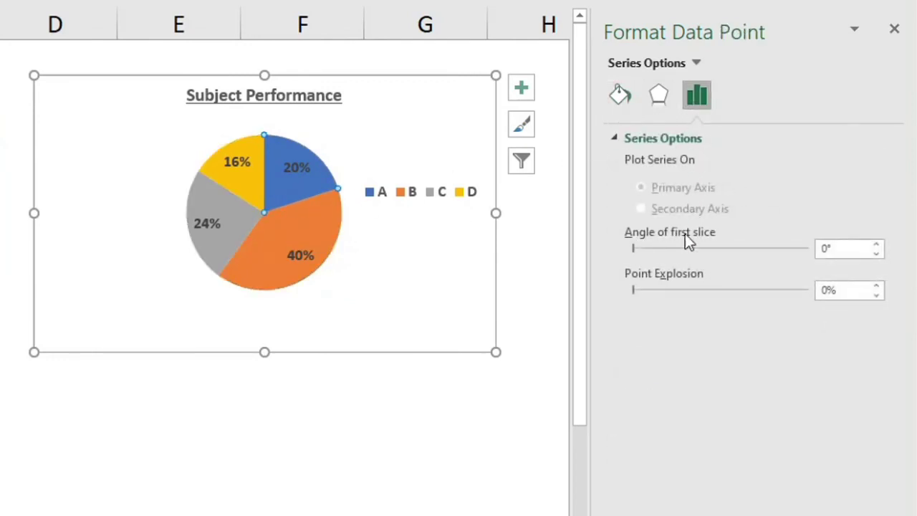
left_click(880, 285)
left_click(880, 285)
left_click(880, 285)
left_click(880, 285)
left_click(880, 286)
left_click(880, 285)
left_click(880, 286)
left_click(880, 285)
left_click(880, 286)
left_click(880, 286)
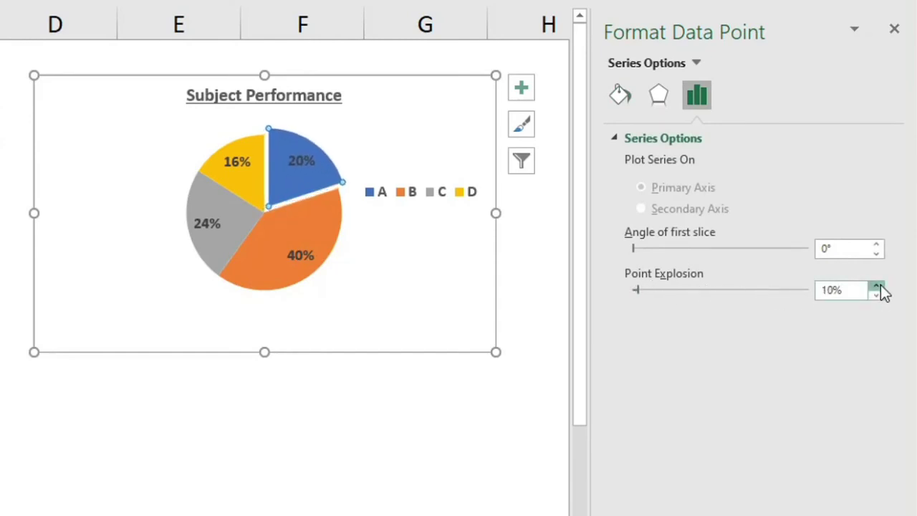
left_click(302, 167)
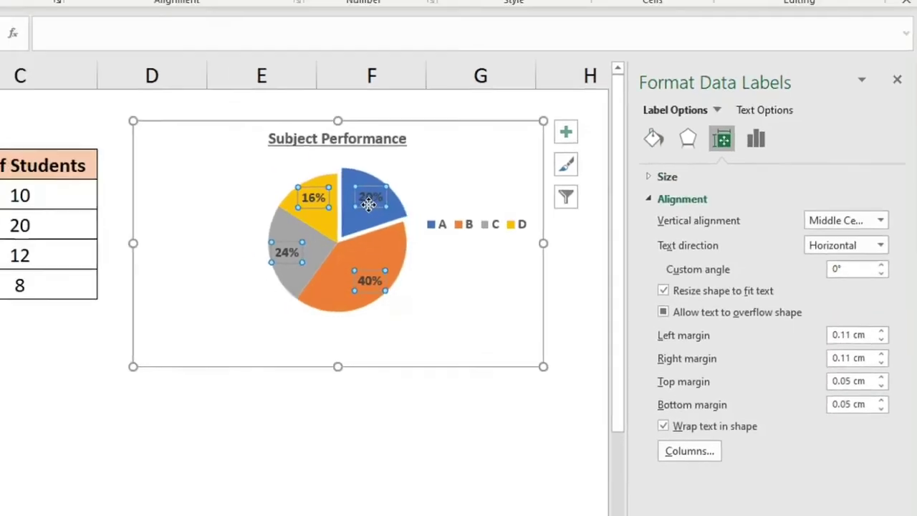
left_click(300, 164)
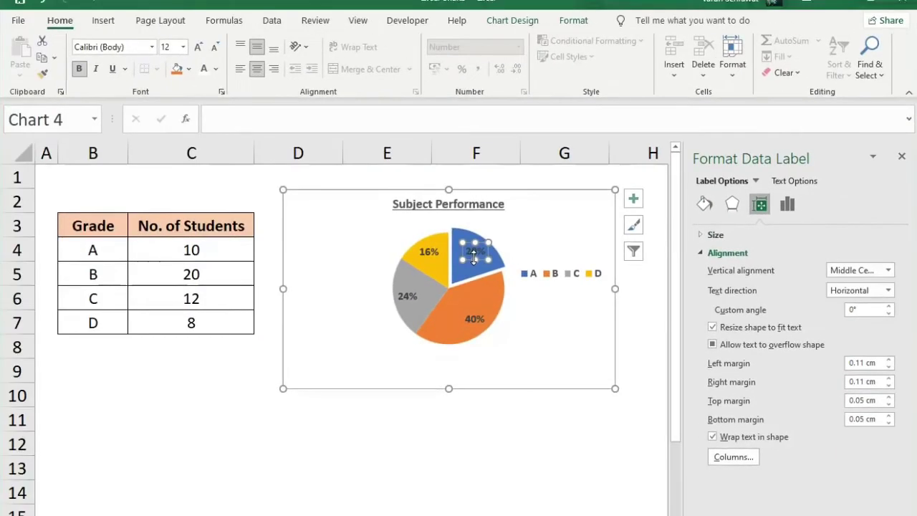
Deselect the 20% label via cell C3, then select the Subject Performance chart area to show its Format Chart Area settings.
left_click(328, 365)
left_click(213, 224)
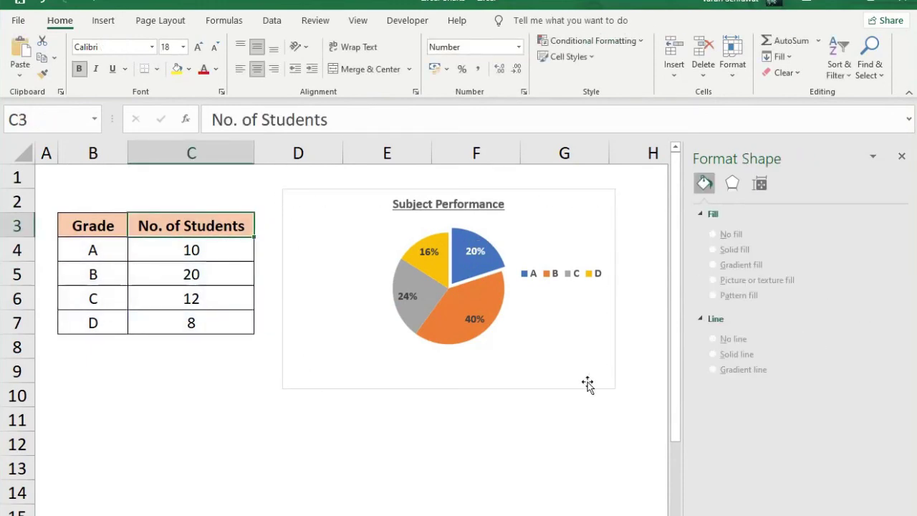
left_click(313, 303)
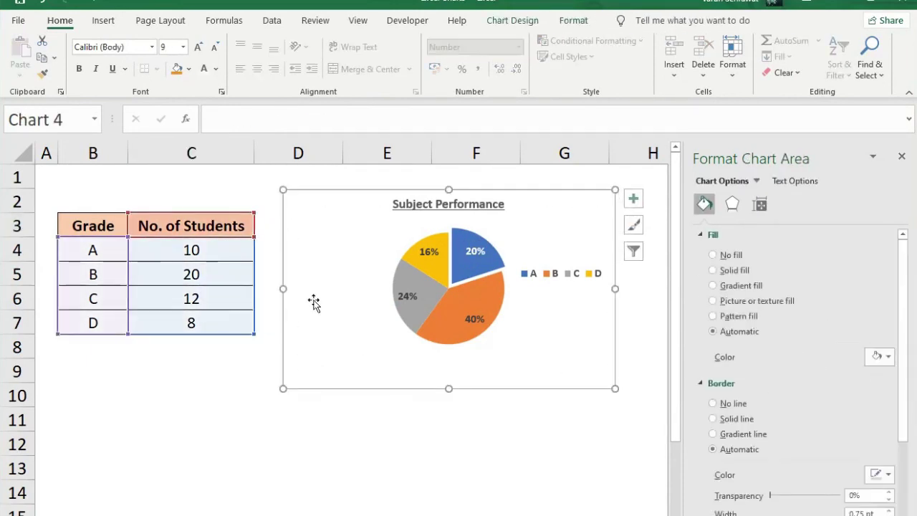